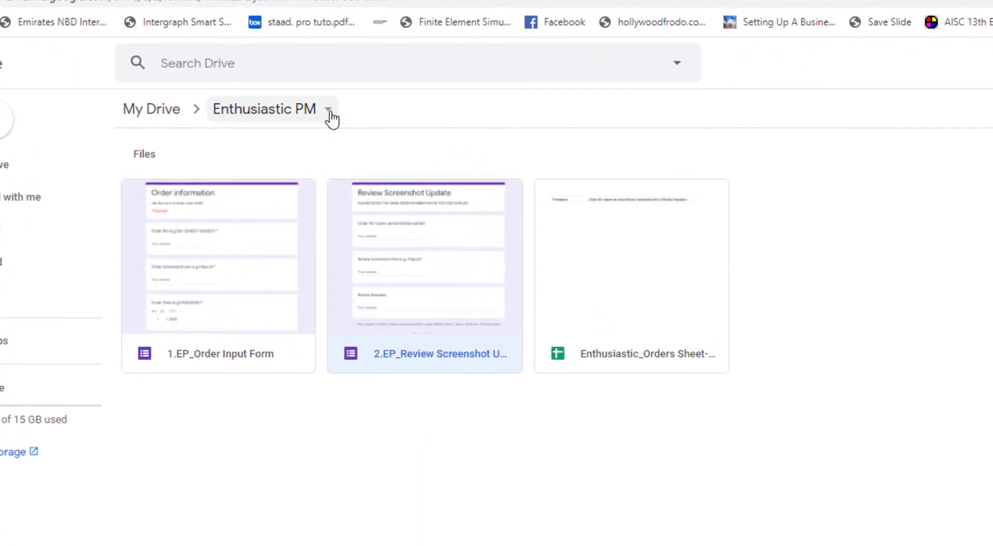
Open the Enthusiastic PM folder's Share dialog and its Advanced sharing settings
click(329, 114)
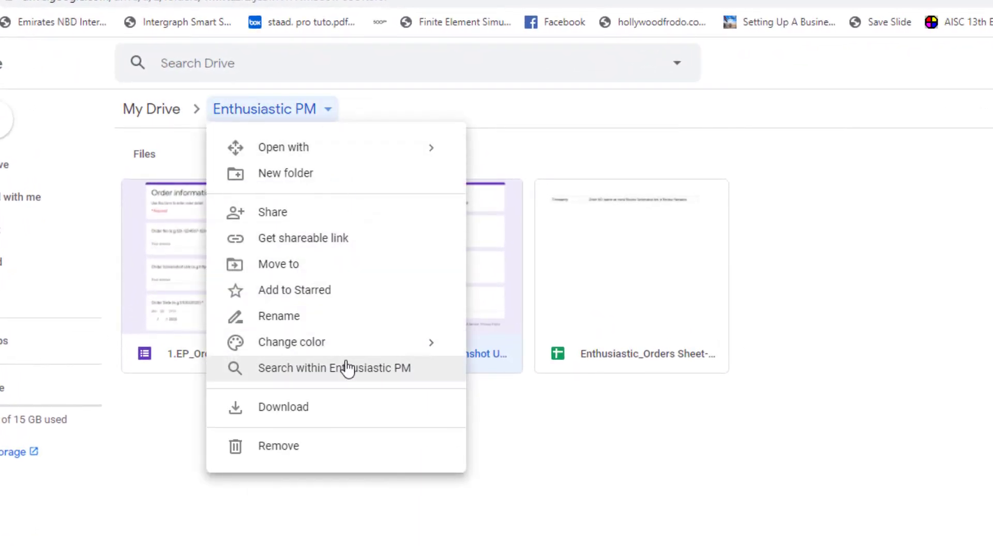
mouse_move(322, 340)
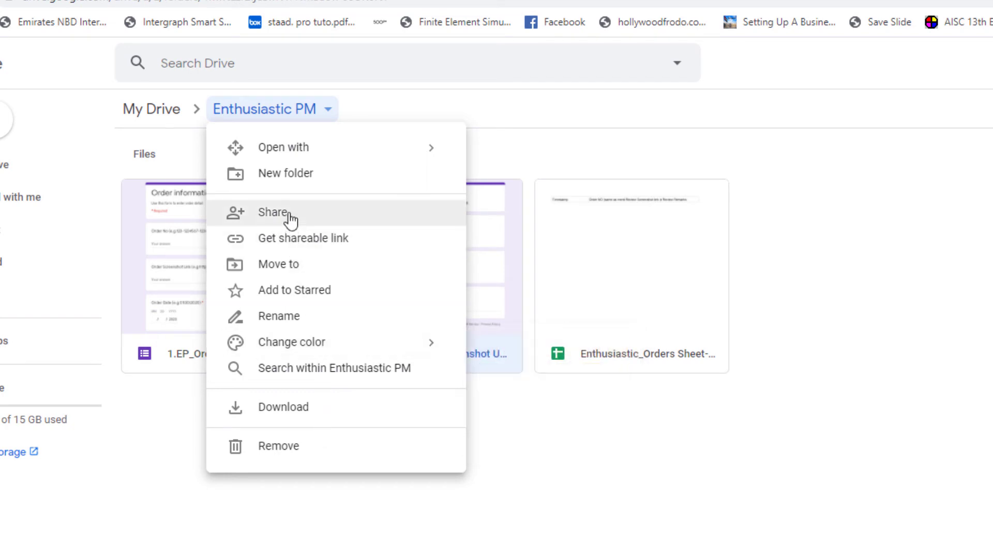
click(290, 220)
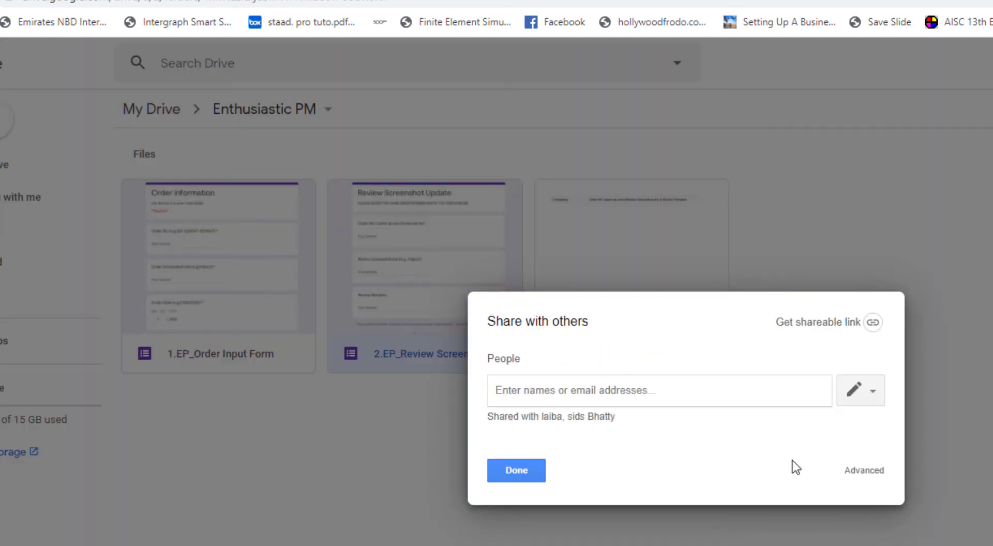
click(869, 475)
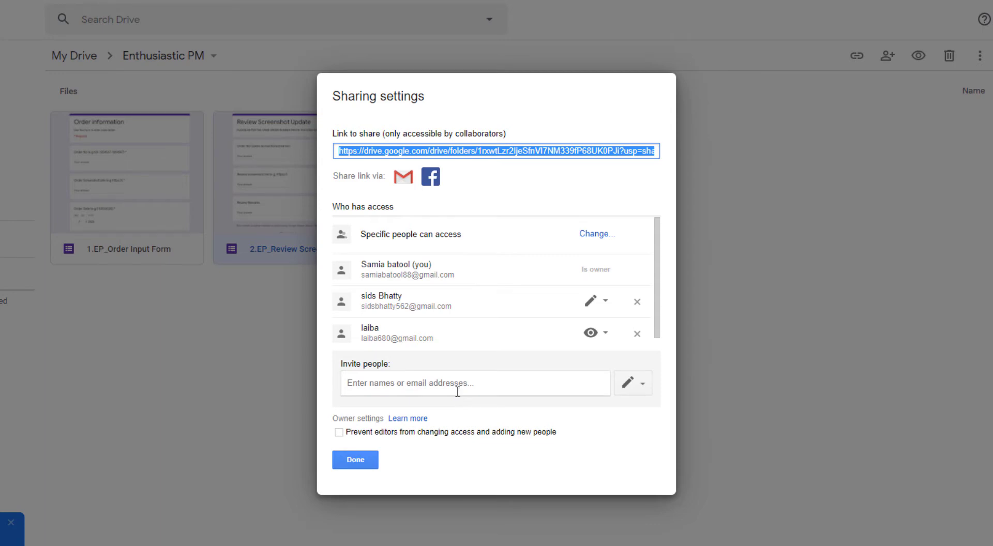
Toggle 'Prevent editors' on and back off, and confirm the collaborator stays view-only
click(340, 433)
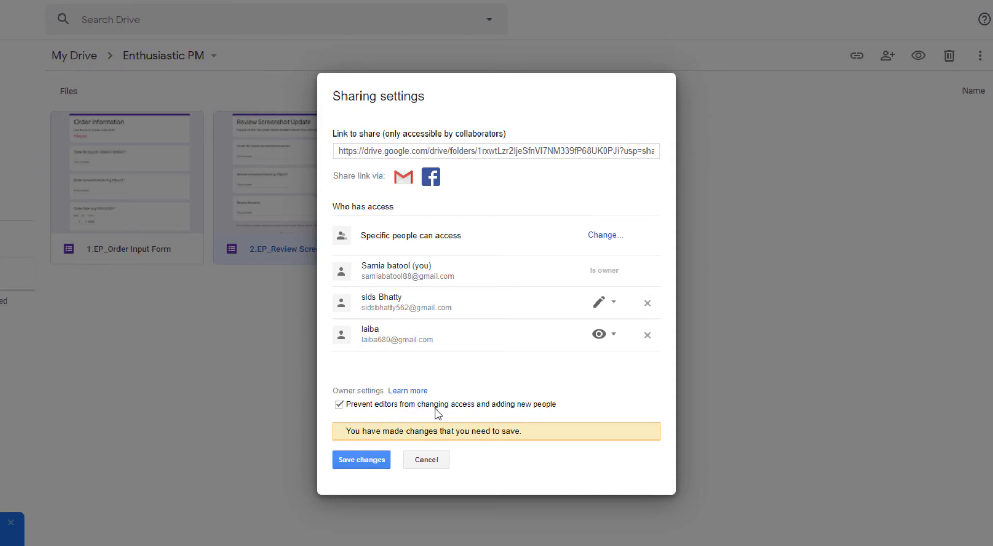
click(340, 404)
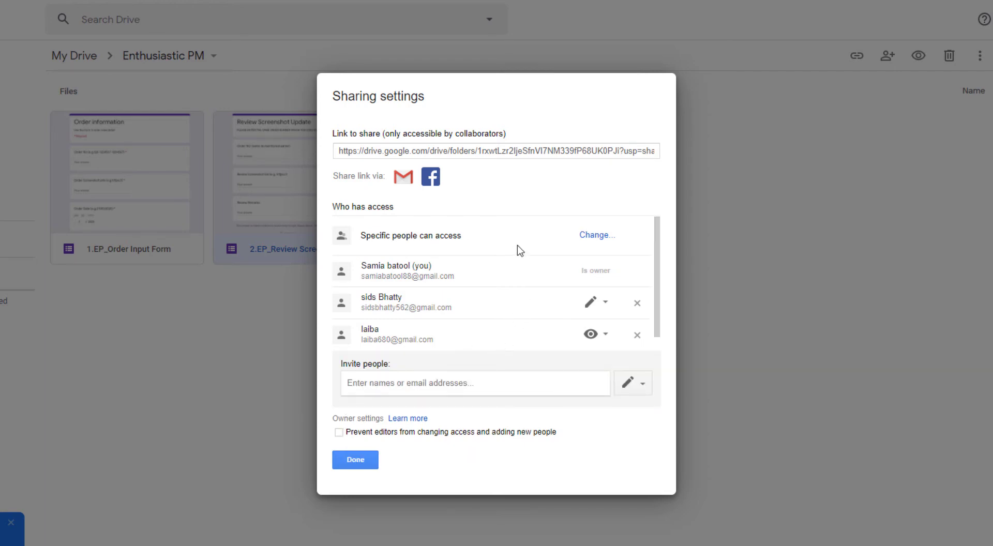
click(610, 341)
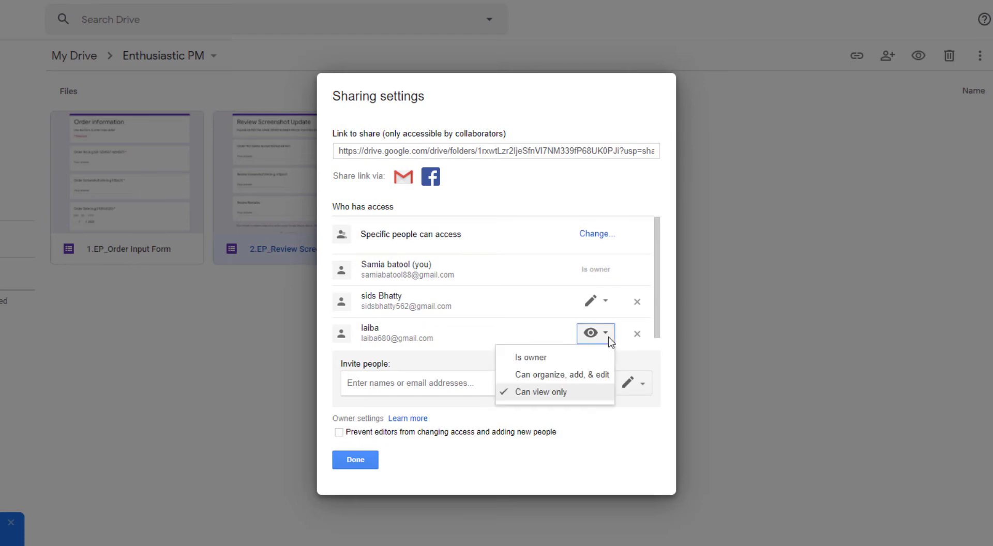
click(610, 341)
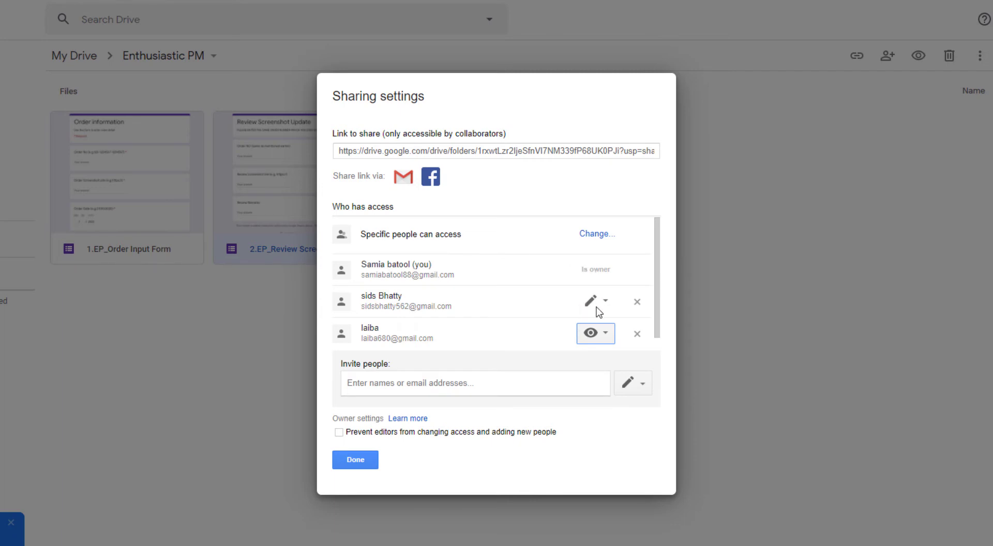
Invite the suggested person to the Enthusiastic PM folder as Can view, send it, and close sharing
click(466, 388)
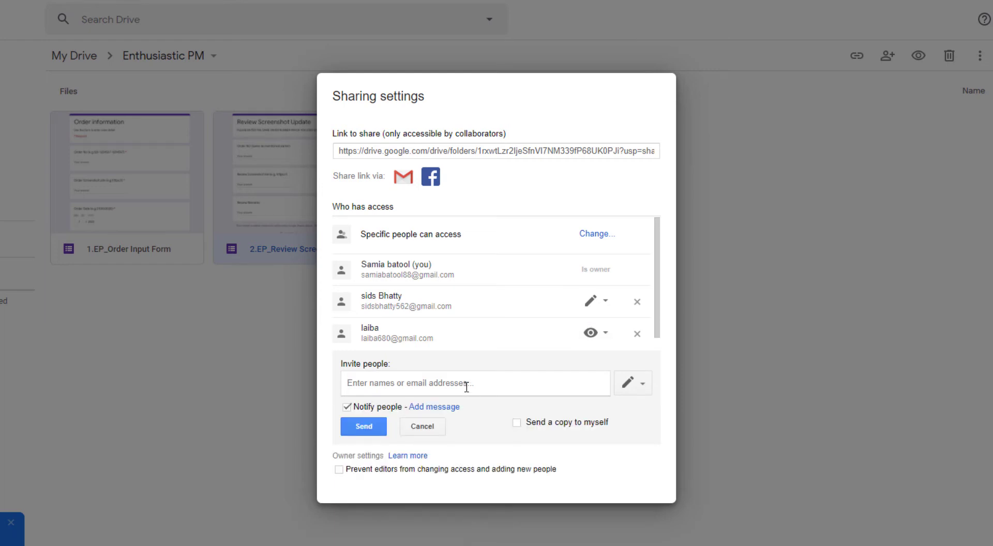
text(rafiu)
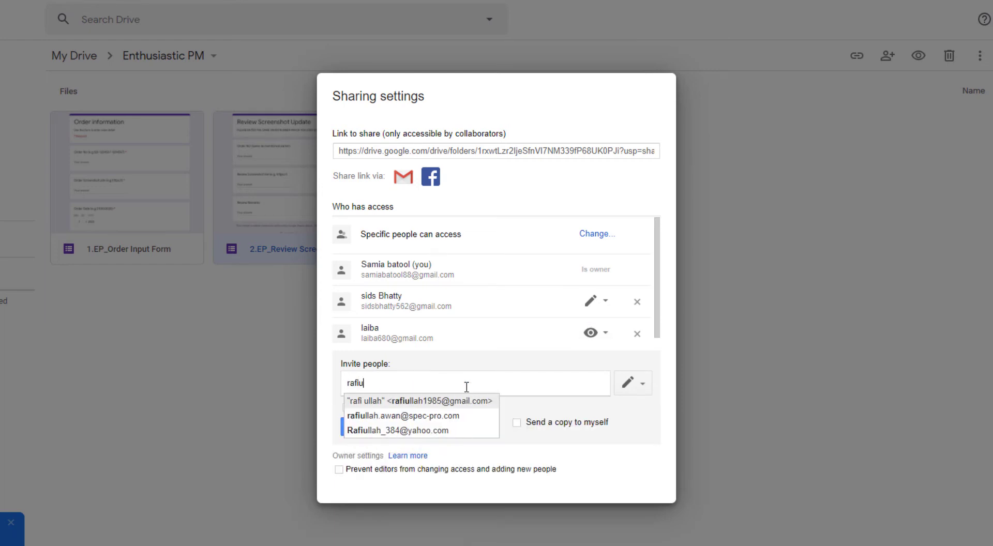
text(llah)
click(461, 401)
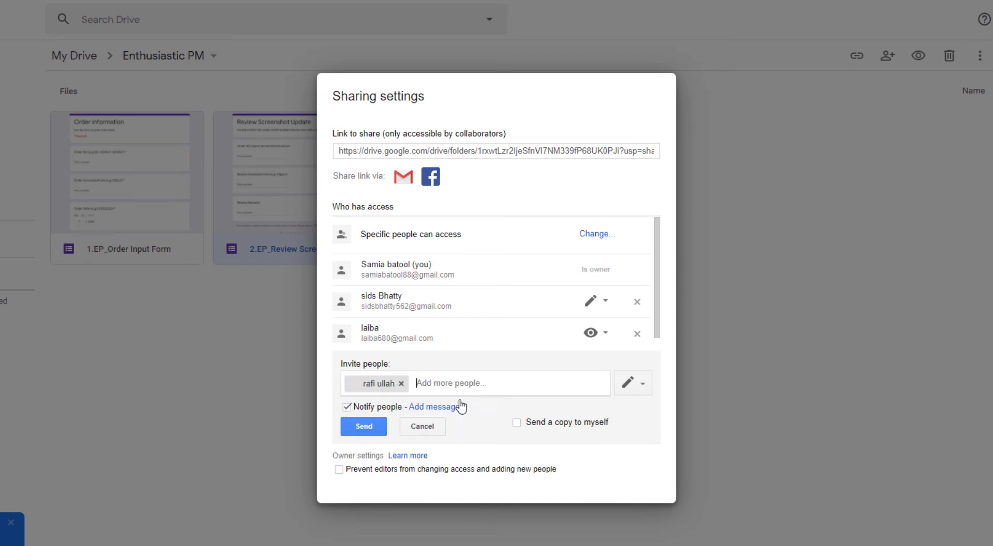
click(641, 393)
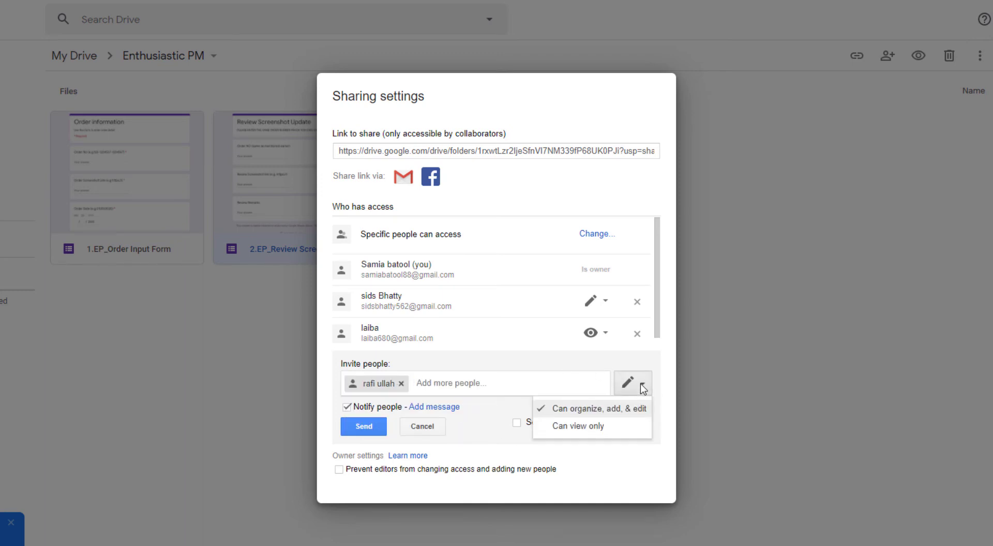
click(600, 429)
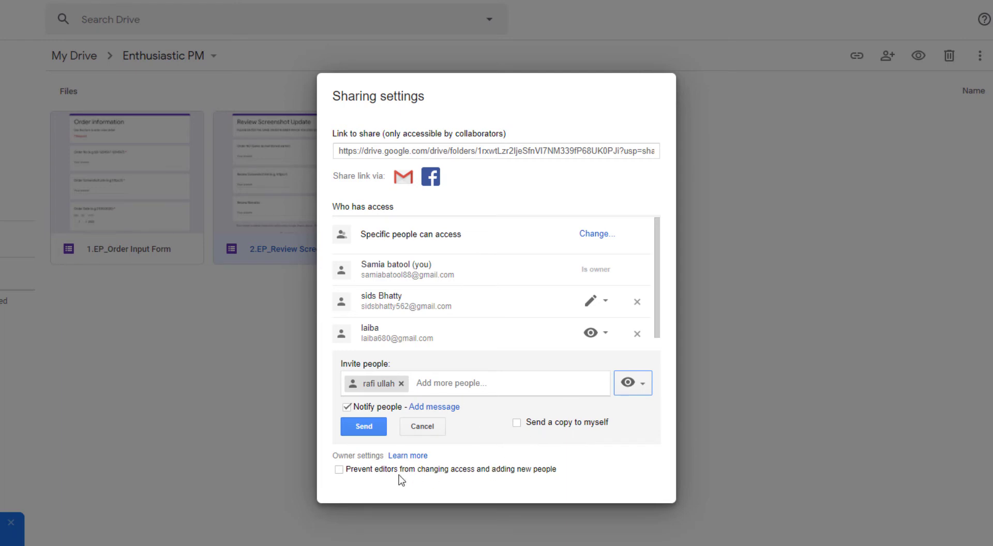
click(371, 431)
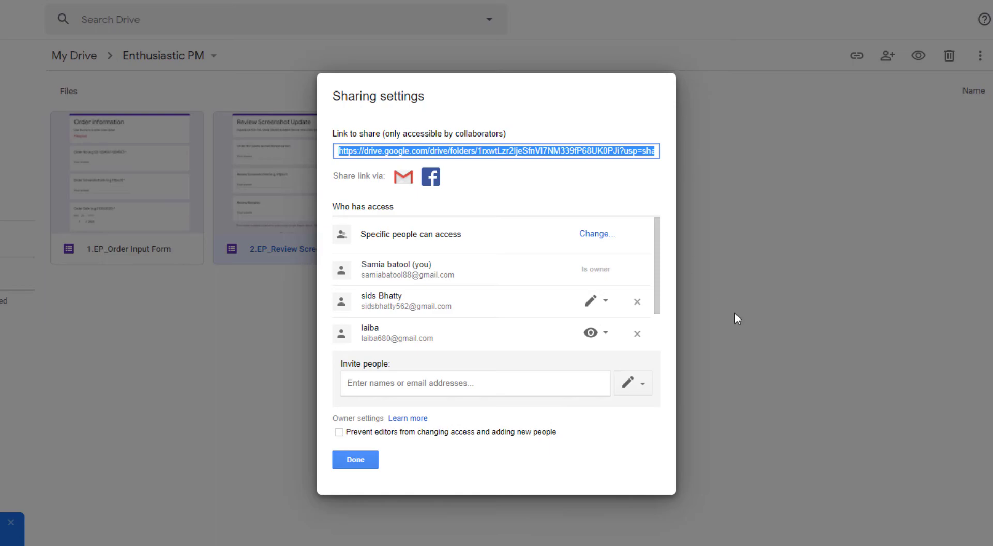
click(372, 461)
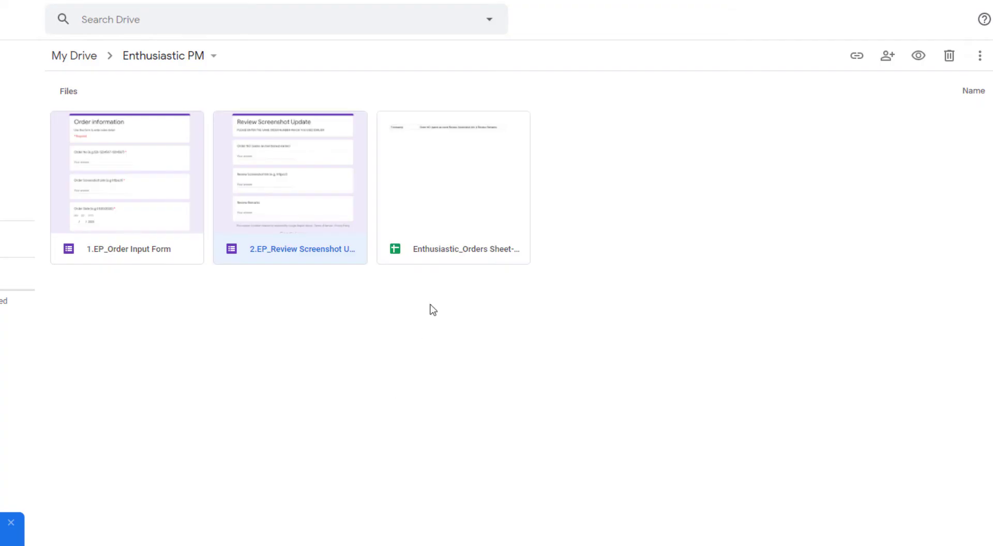
Share the Enthusiastic_Orders spreadsheet with new people set to Can view, then open Advanced settings
click(449, 220)
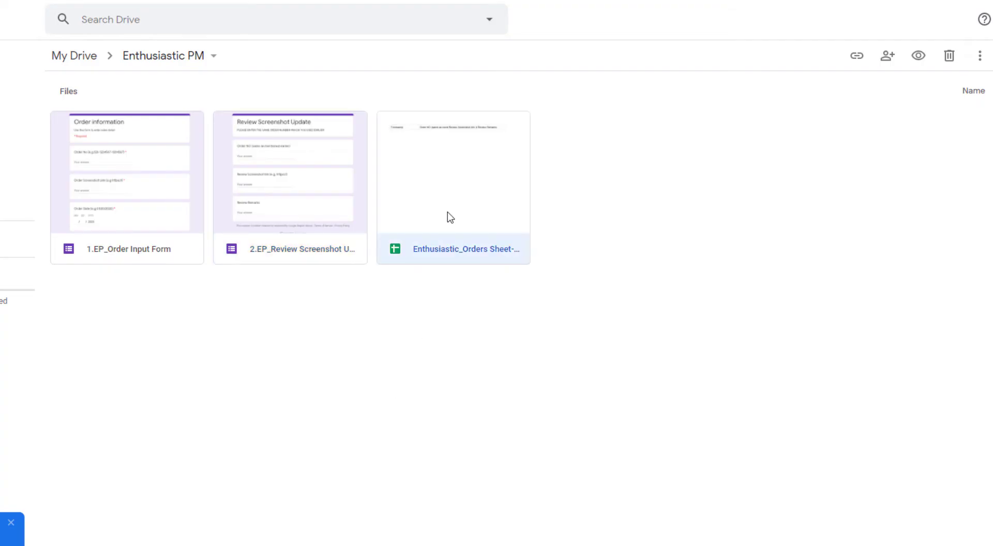
right_click(460, 181)
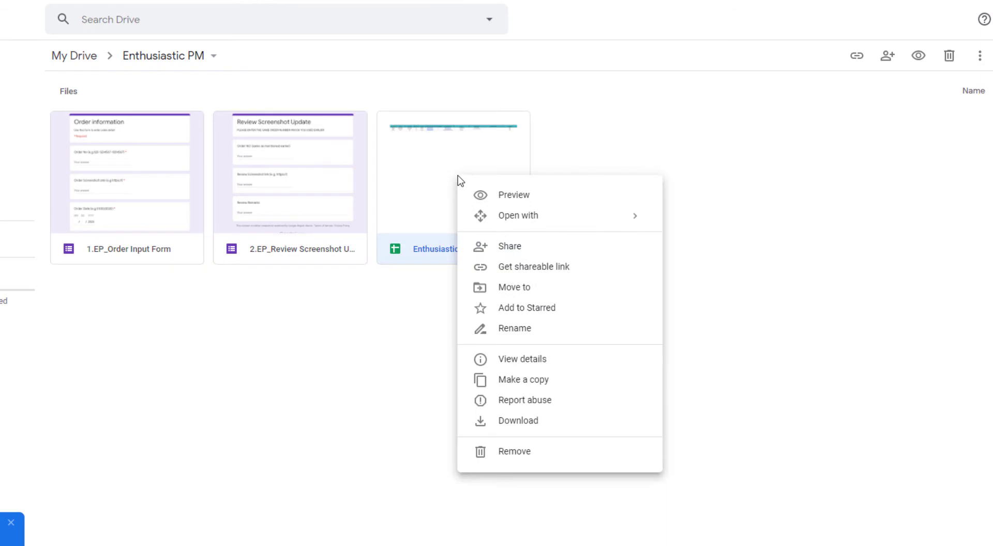
click(502, 250)
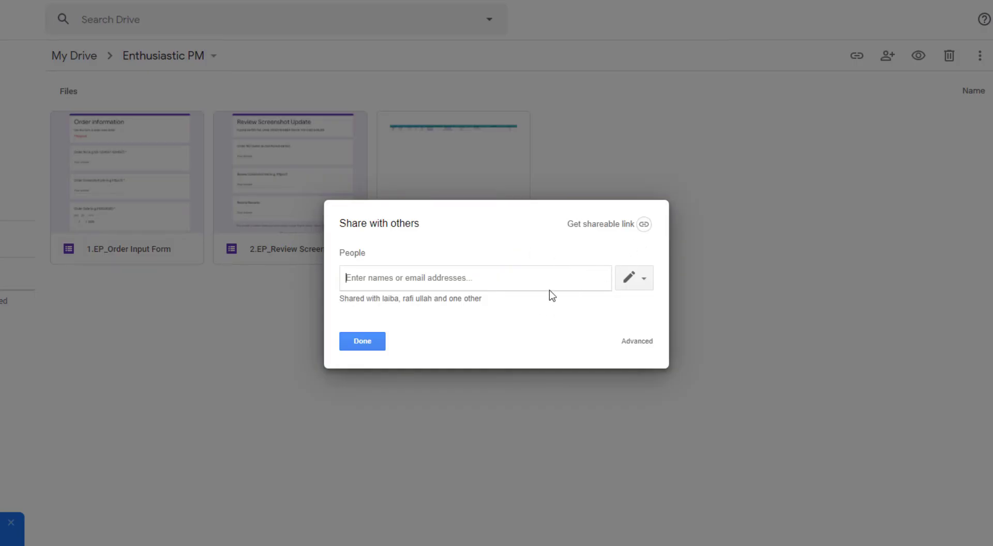
click(644, 280)
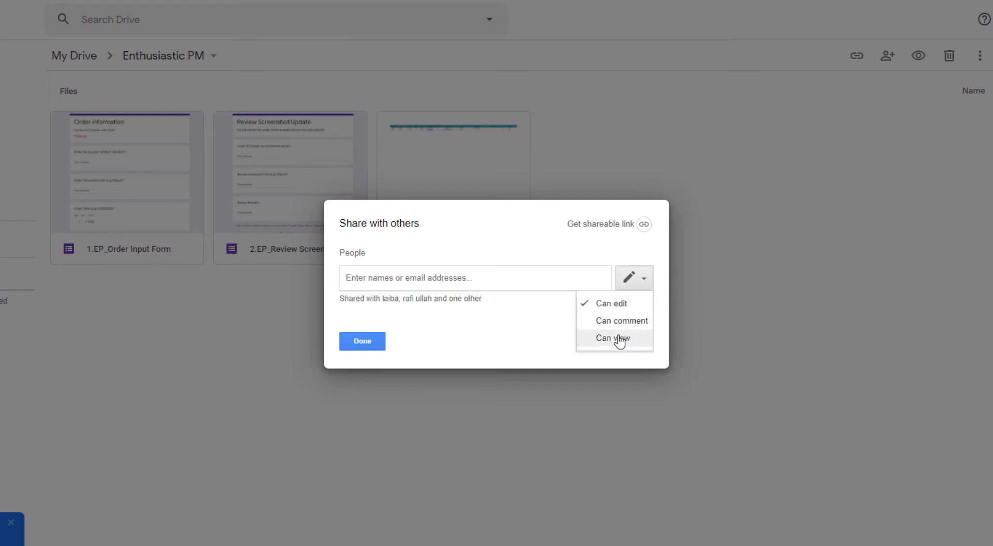
click(590, 338)
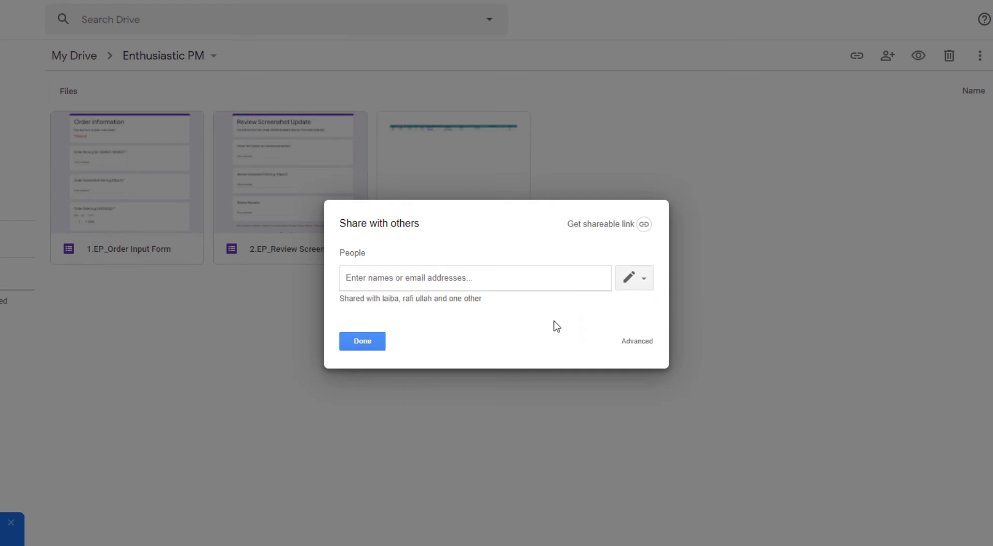
click(648, 348)
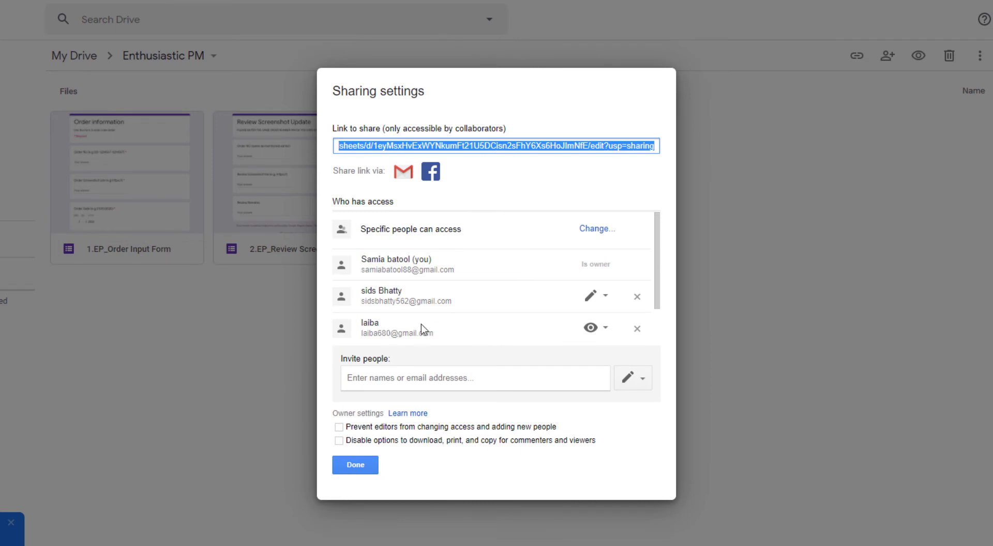
Tick 'Disable options to download, print, and copy for commenters and viewers' and save changes
scroll(427, 328, down, 2)
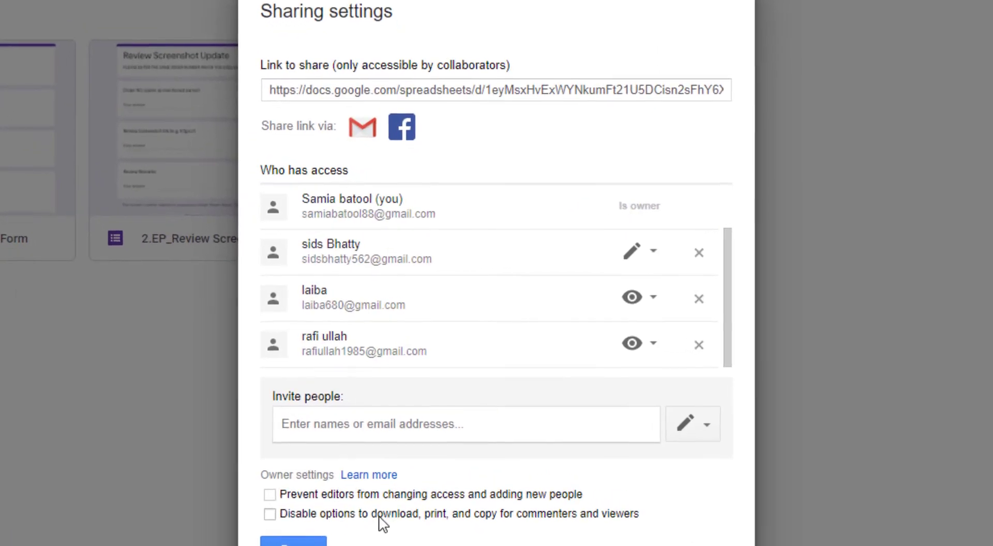
click(278, 505)
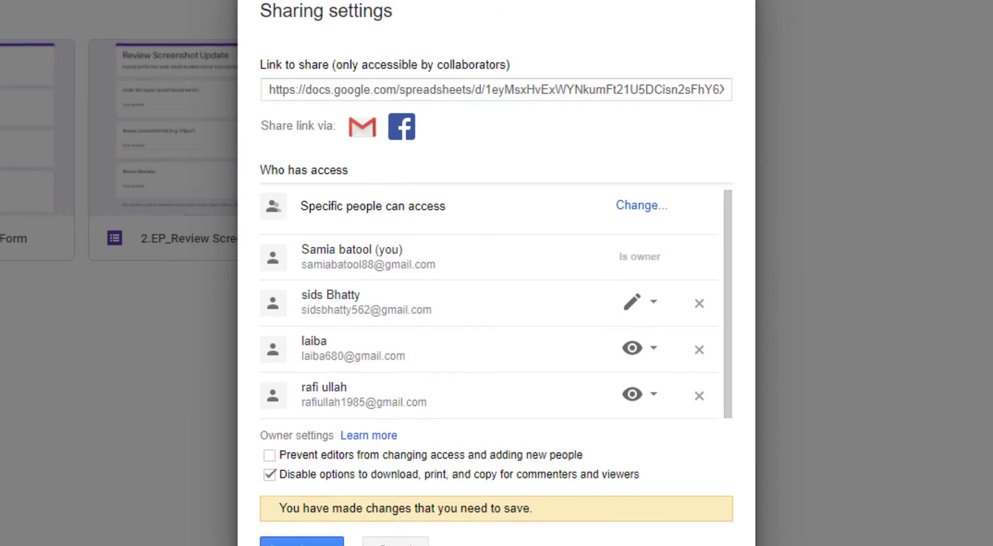
click(316, 543)
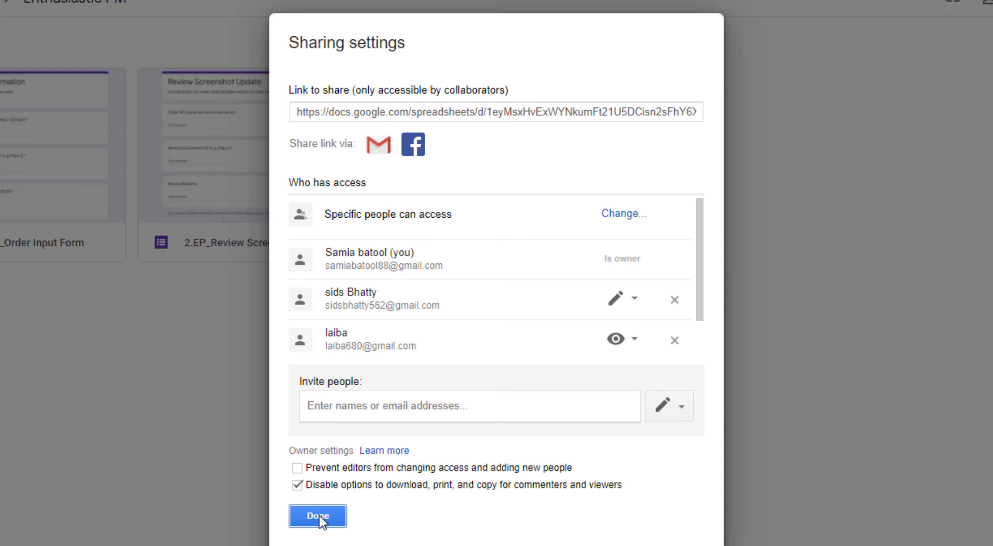
scroll(429, 299, down, 1)
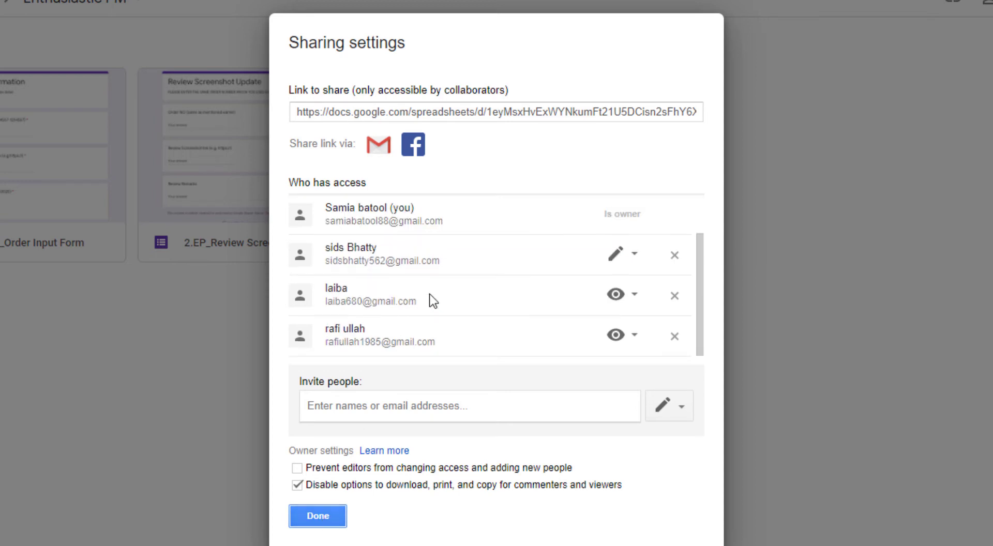
Close the sharing settings and open the Enthusiastic_Orders Sheet-View Only spreadsheet from the folder
click(326, 517)
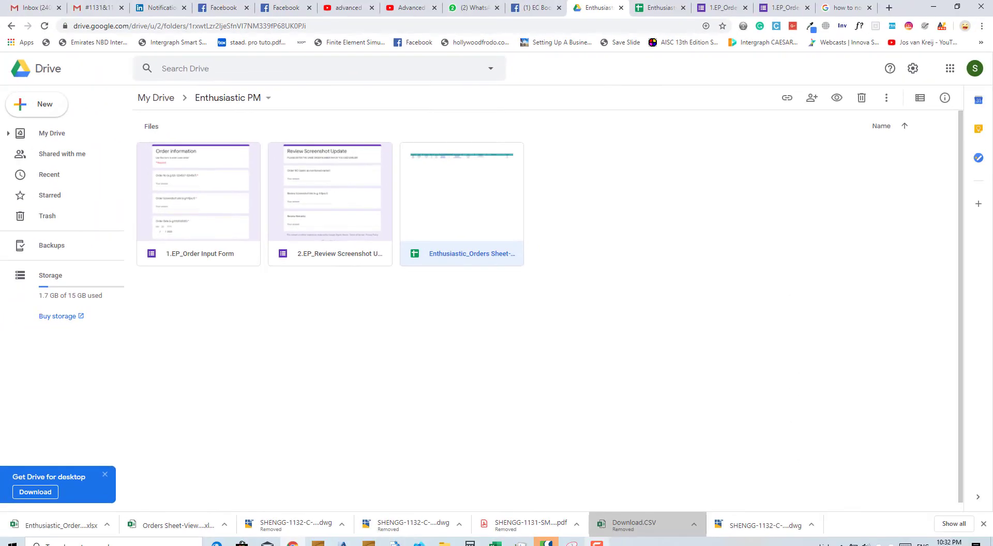
double_click(455, 249)
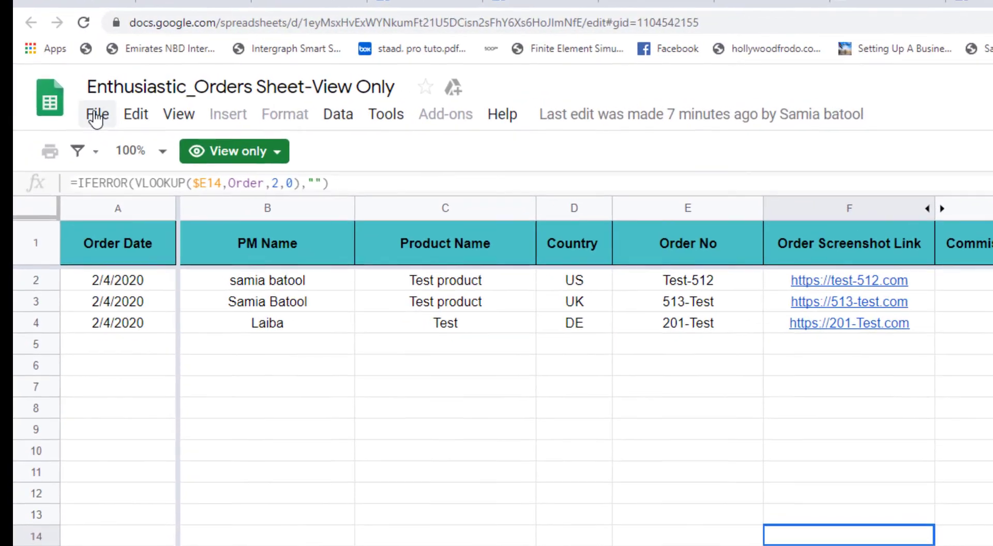
Confirm the File menu shows export options disabled and columns F–H offer viewers no editing
click(91, 109)
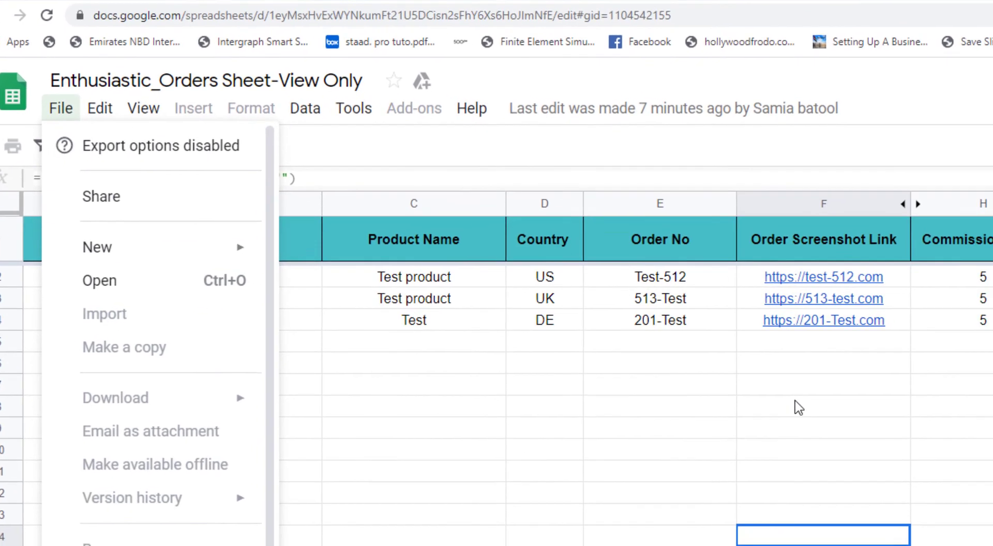
click(862, 414)
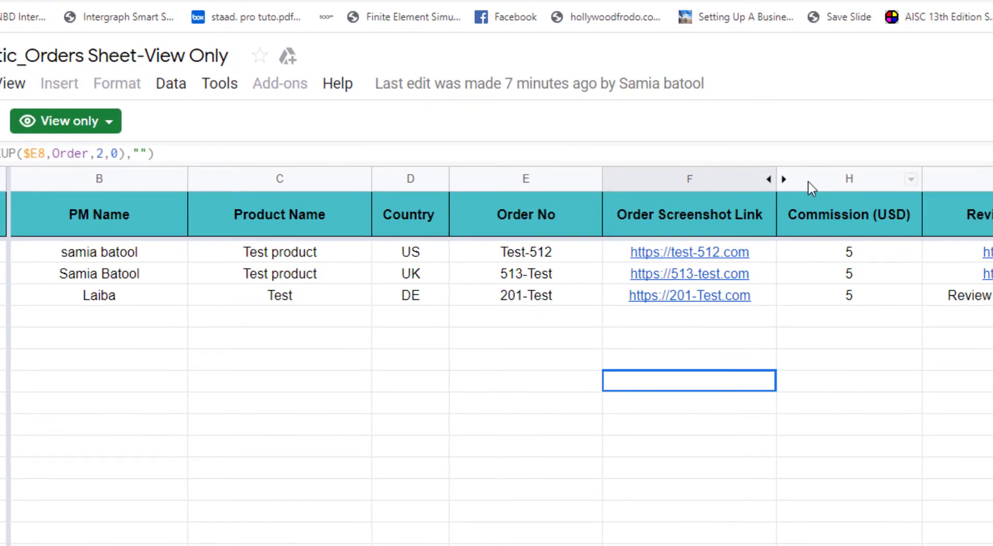
click(755, 181)
shift+click(806, 176)
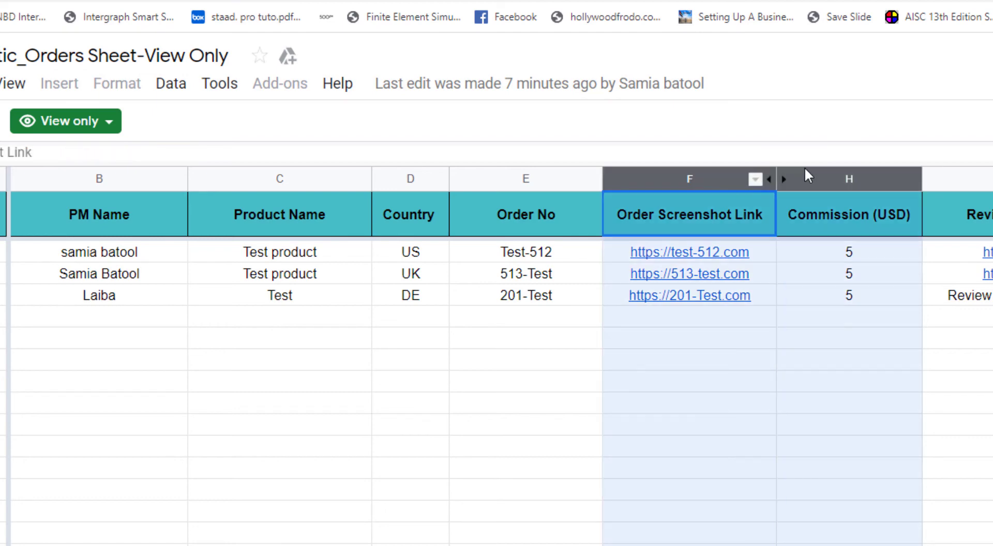
right_click(809, 179)
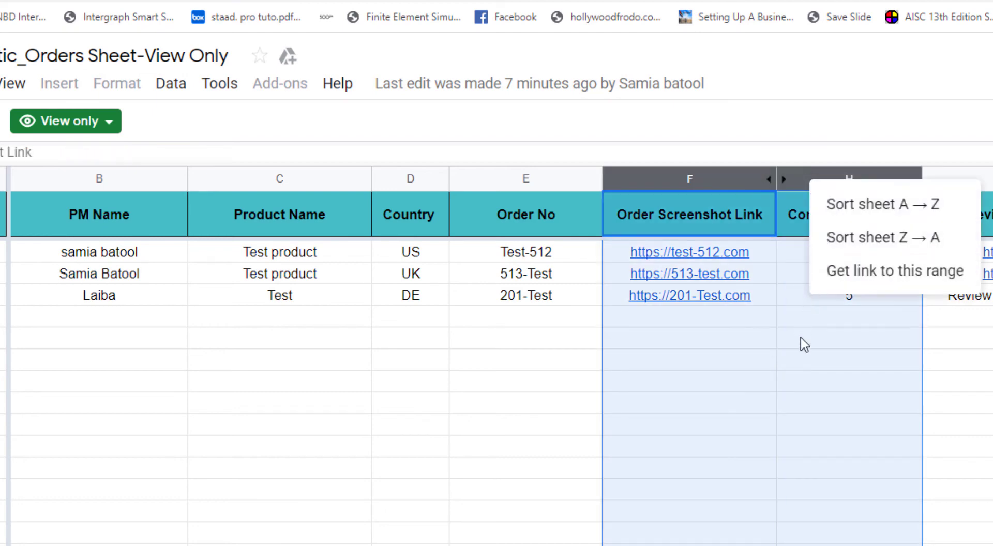
click(803, 391)
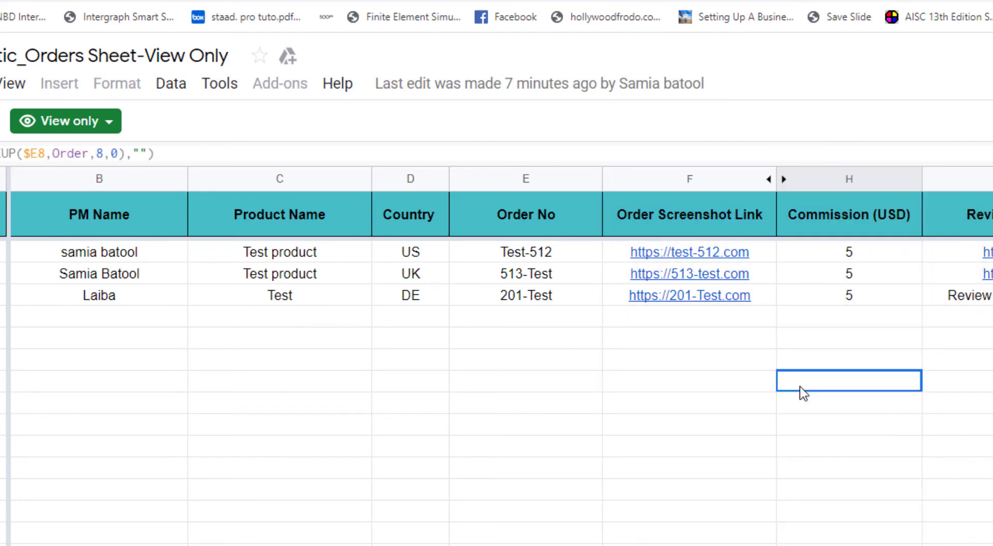
Check the Order Screenshot Link column menu offers a viewer only sort options, then return to the grid
click(707, 184)
right_click(707, 184)
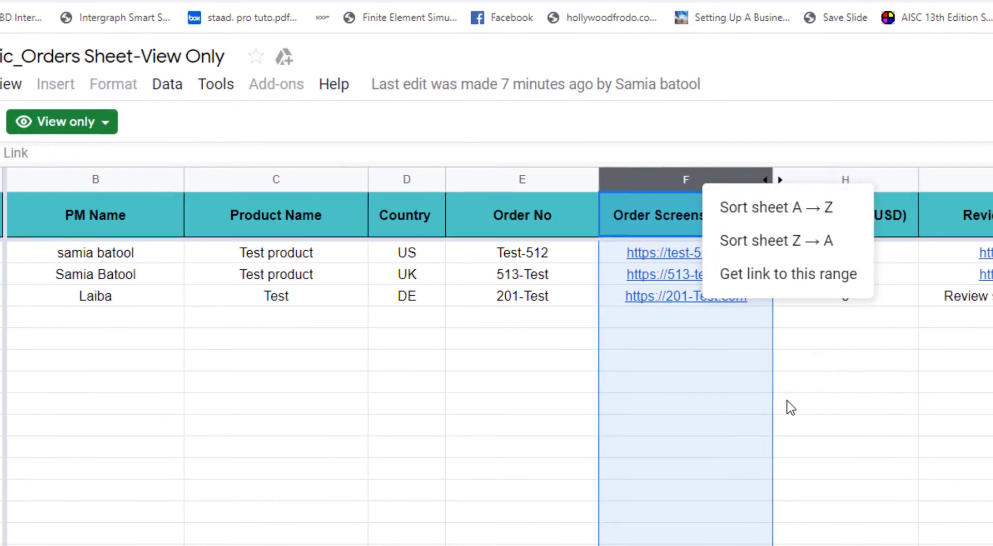
click(796, 403)
click(705, 391)
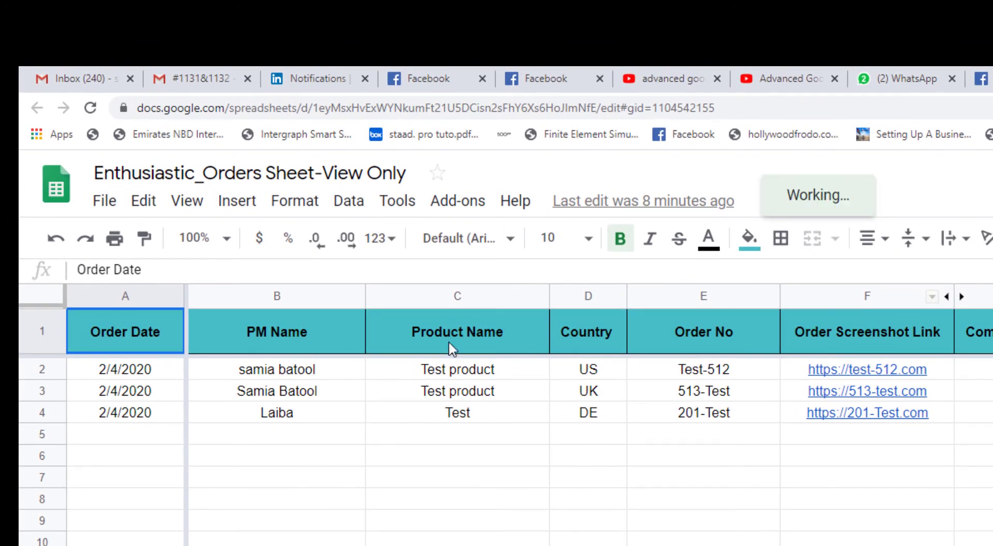
click(104, 202)
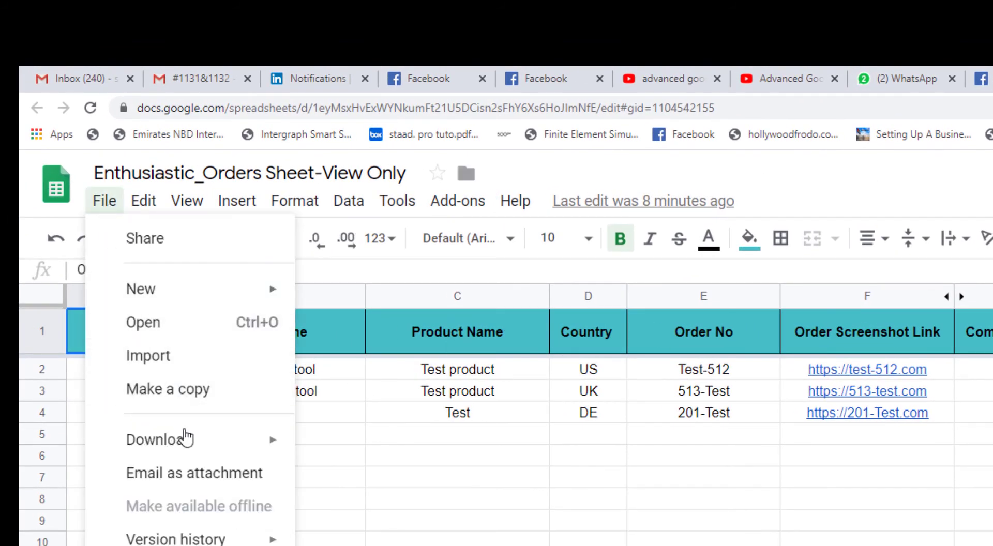
mouse_move(186, 444)
click(821, 524)
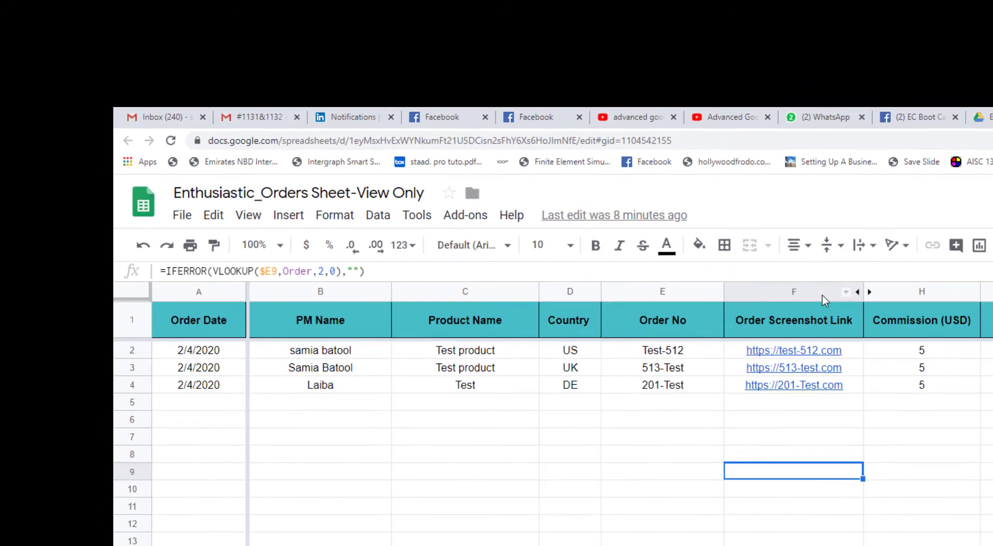
click(919, 295)
shift+click(851, 291)
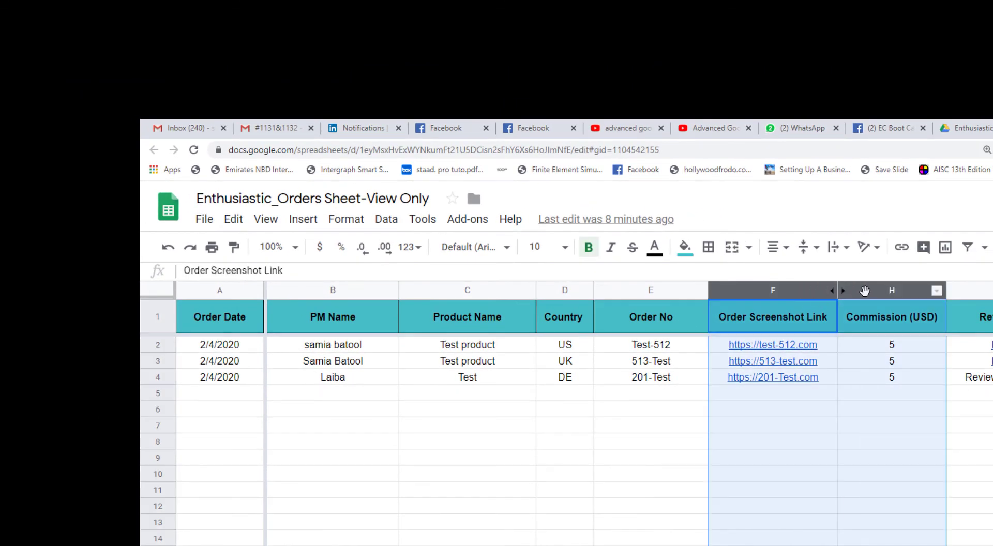
right_click(868, 291)
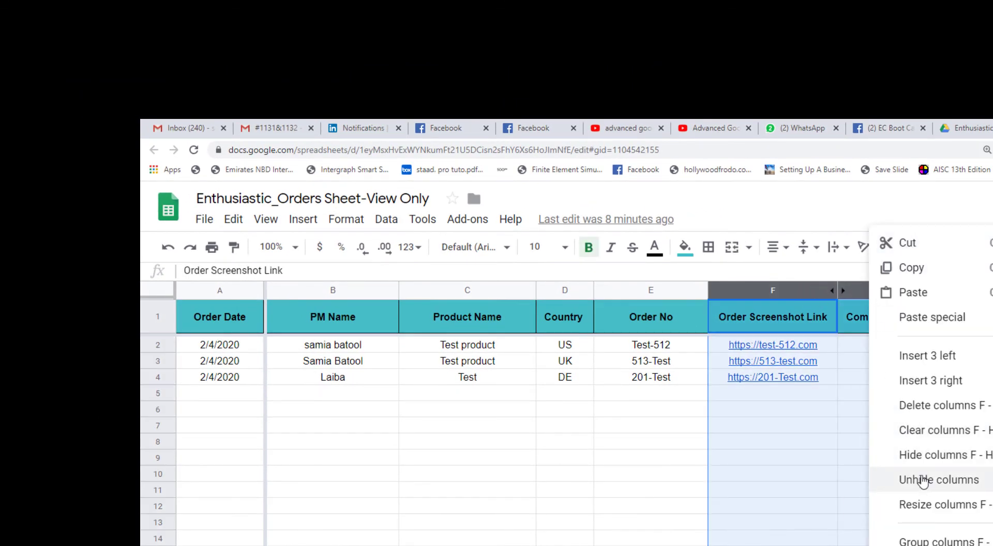
click(923, 481)
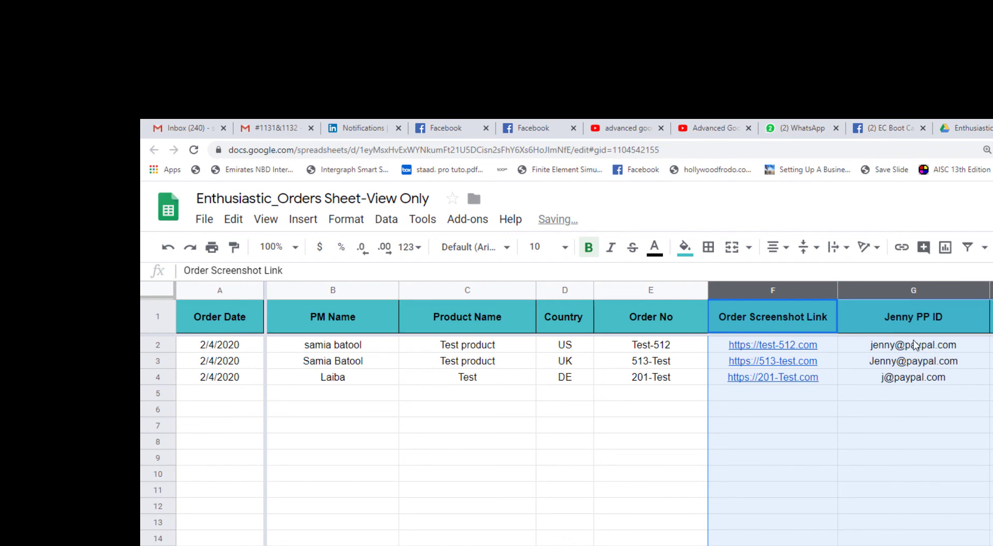
click(916, 325)
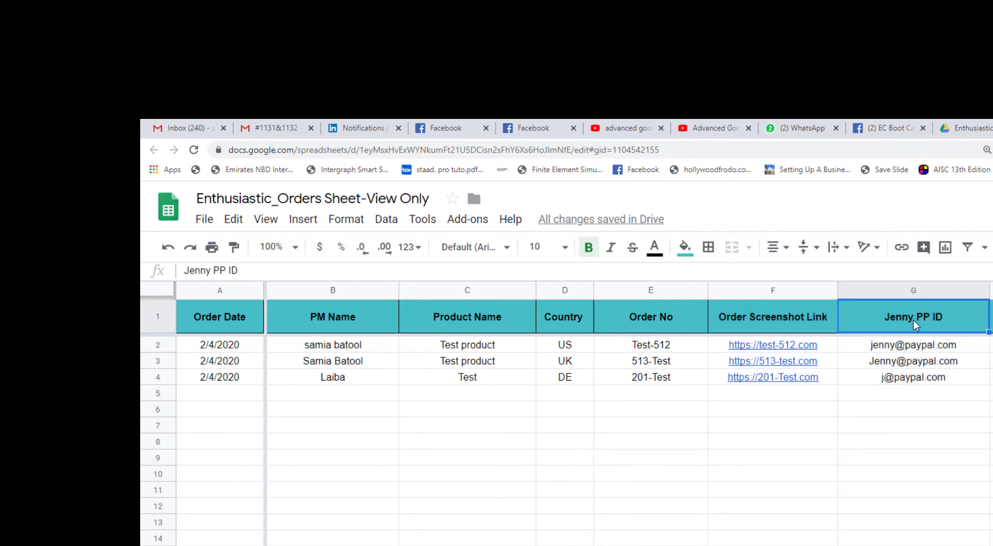
drag(916, 325, 916, 429)
click(894, 287)
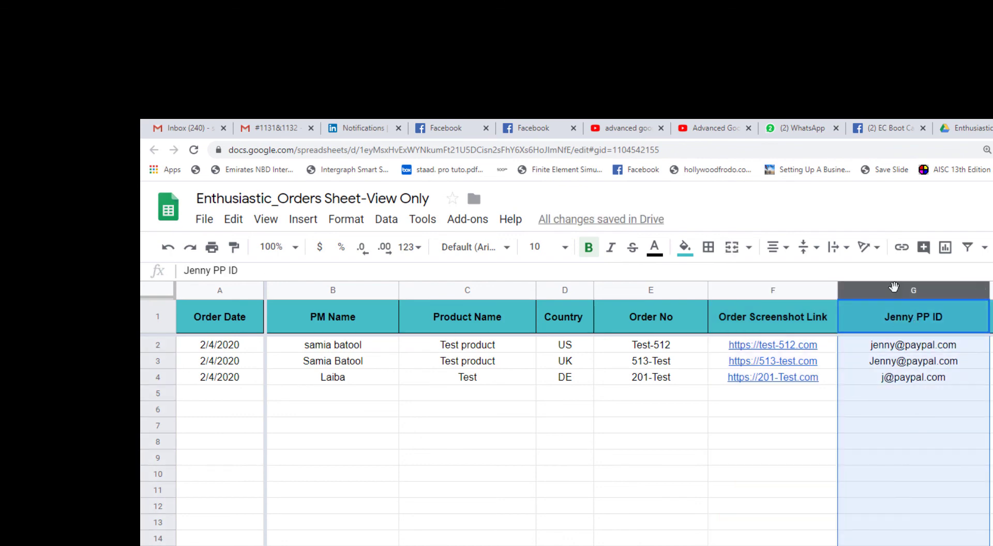
right_click(894, 287)
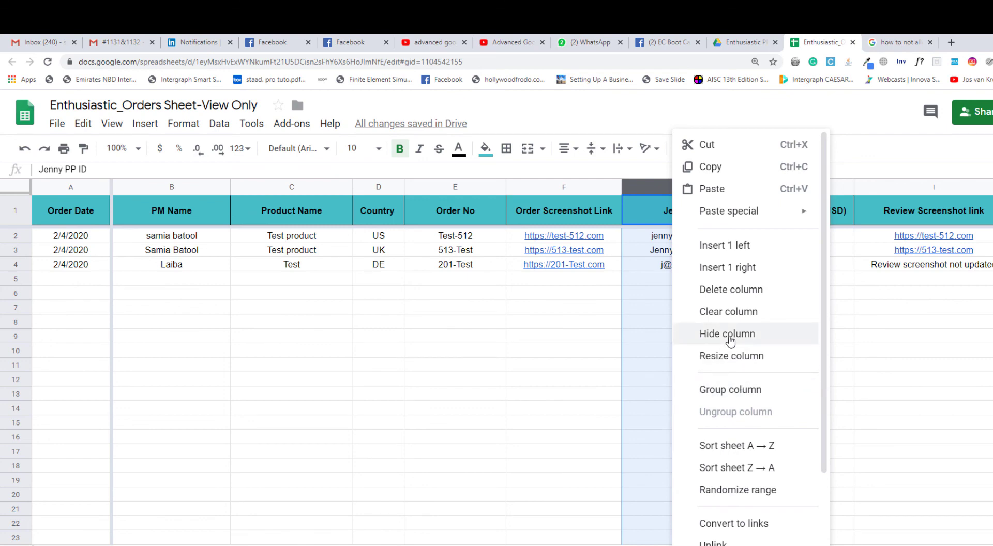
click(729, 334)
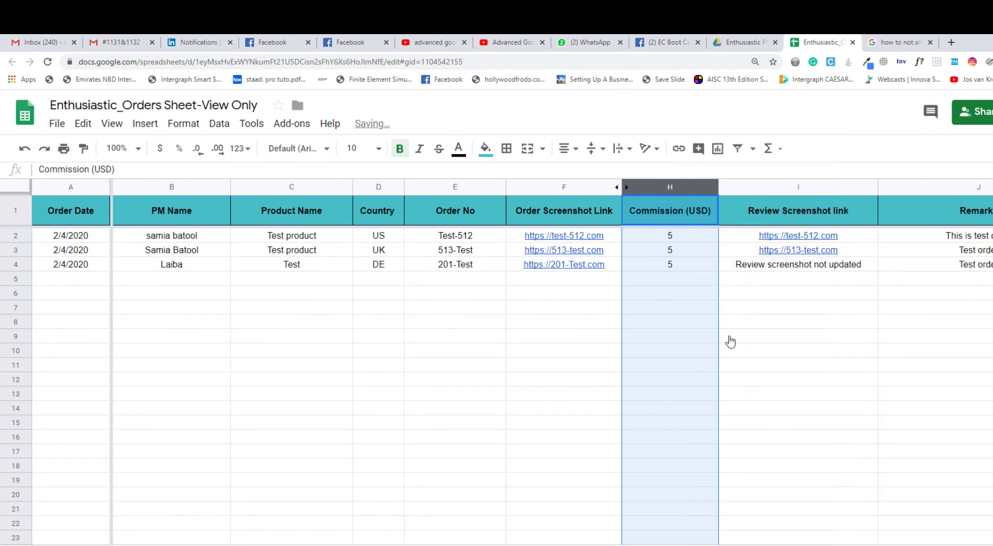
click(667, 322)
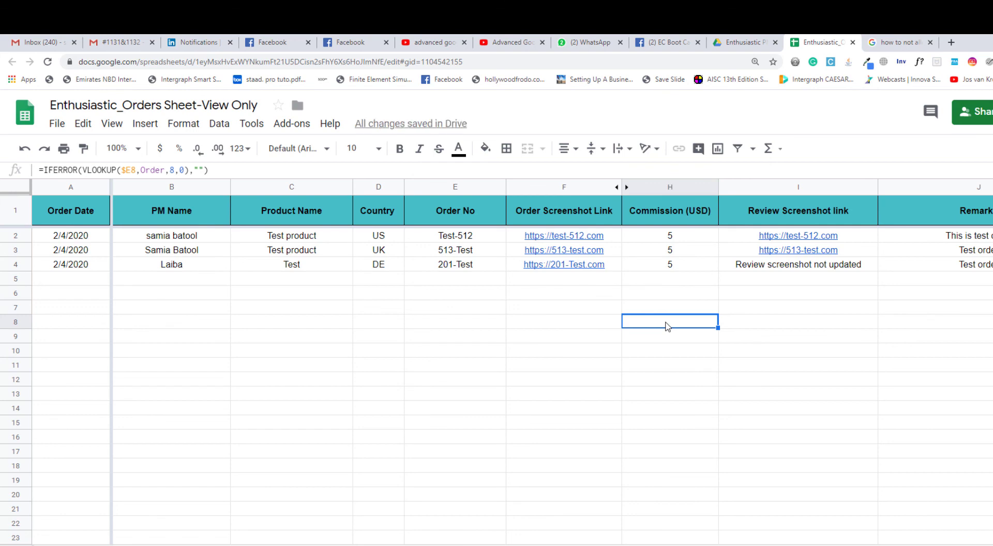